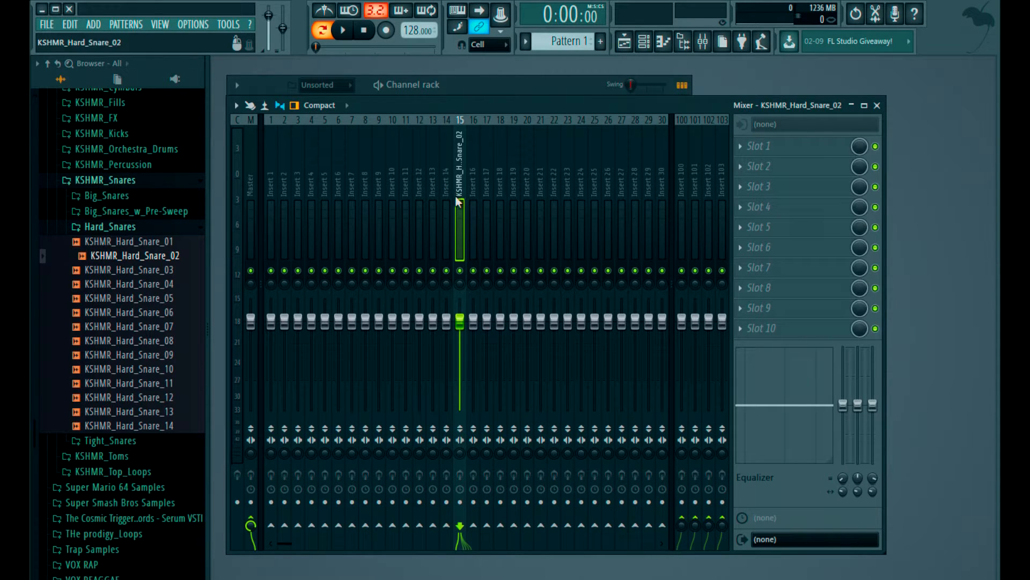
- Check the KSHMR_Hard_Snare_02 channel's sample settings and route the channel to mixer track 15
click(460, 92)
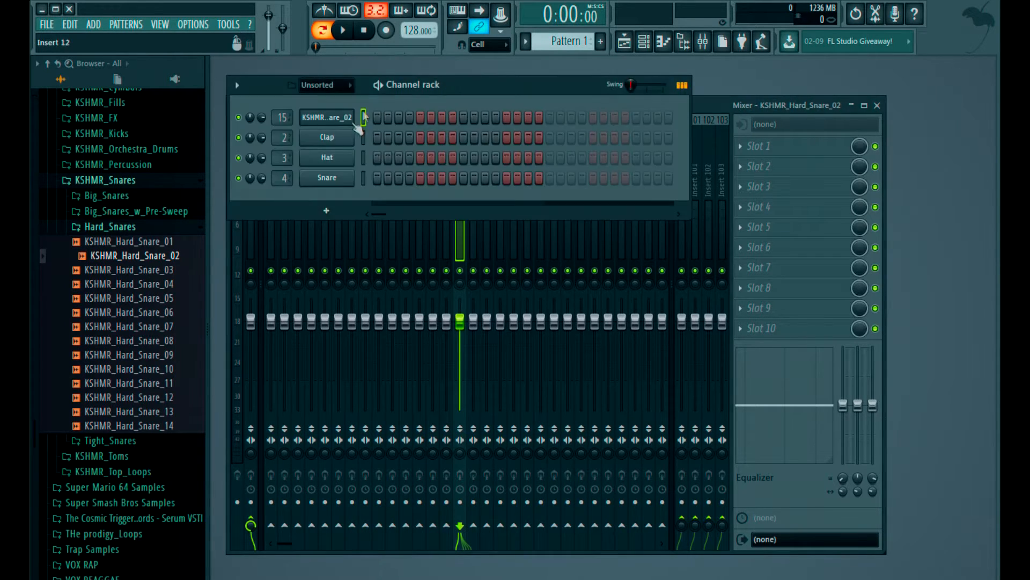
click(344, 125)
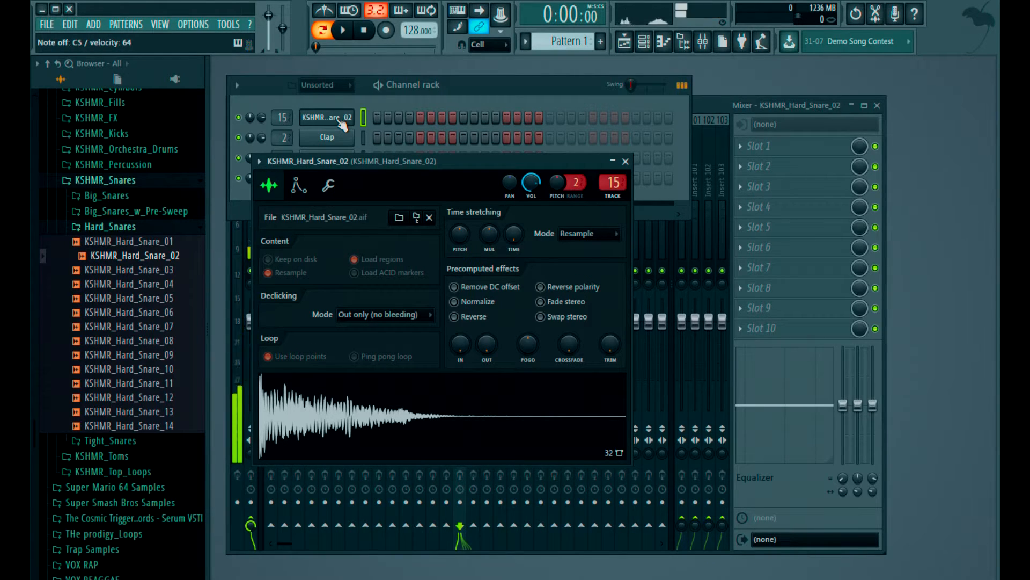
click(706, 101)
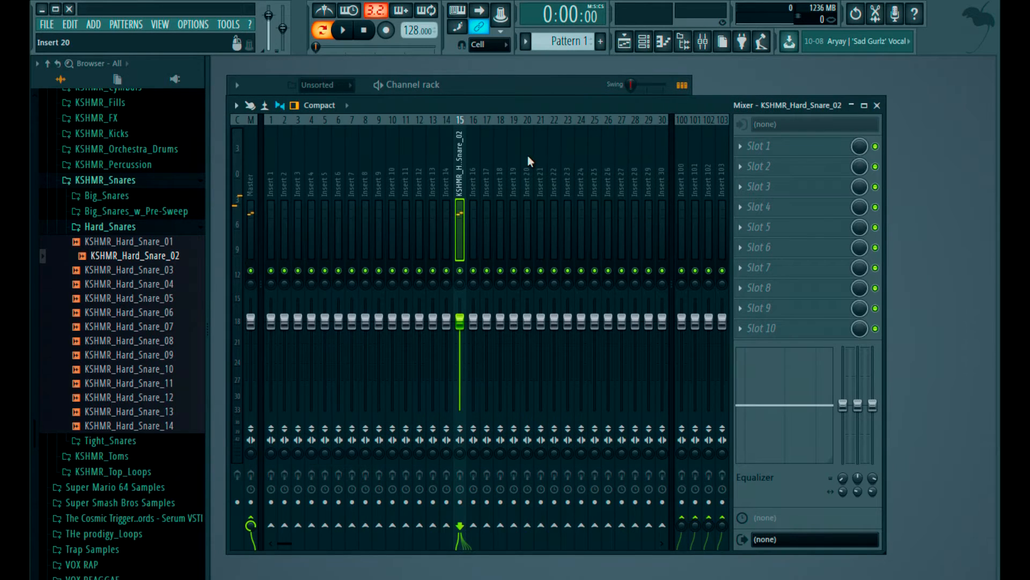
right_click(457, 210)
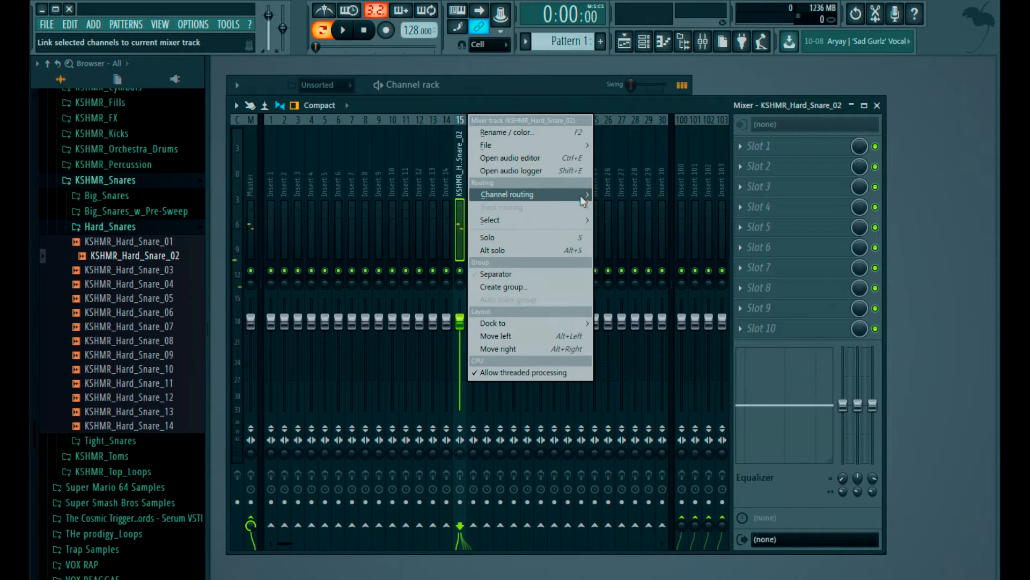
mouse_move(580, 196)
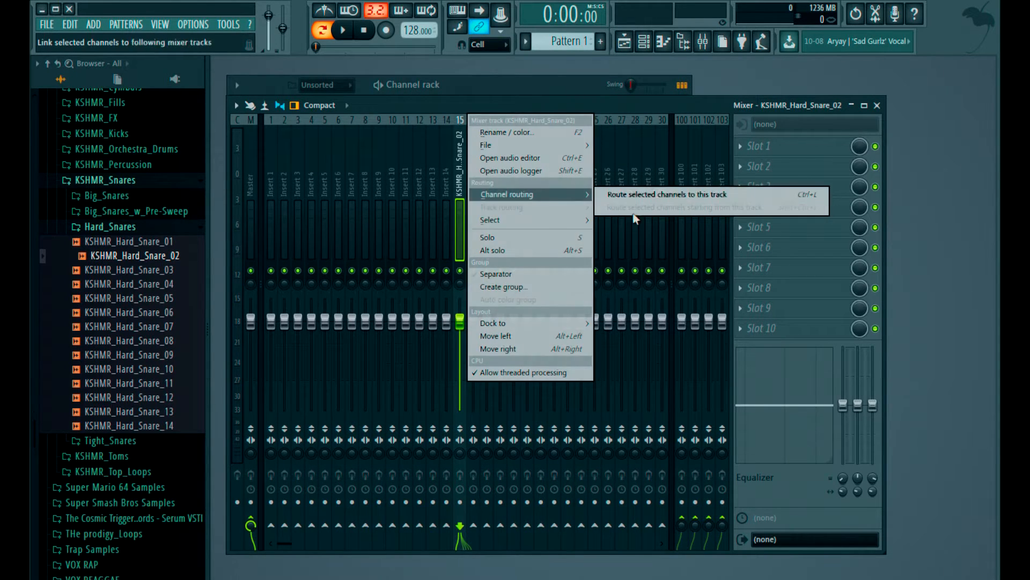
click(606, 195)
- Load FabFilter Pro-Q 2 x64 in slot 10 of the snare track and add a Low Cut band at about 53 Hz
click(752, 327)
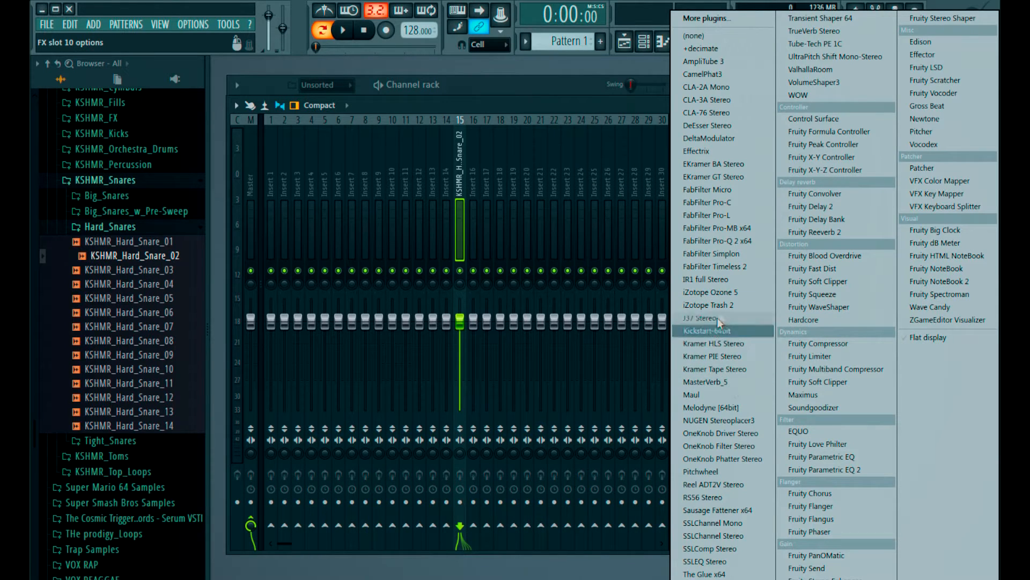
click(733, 241)
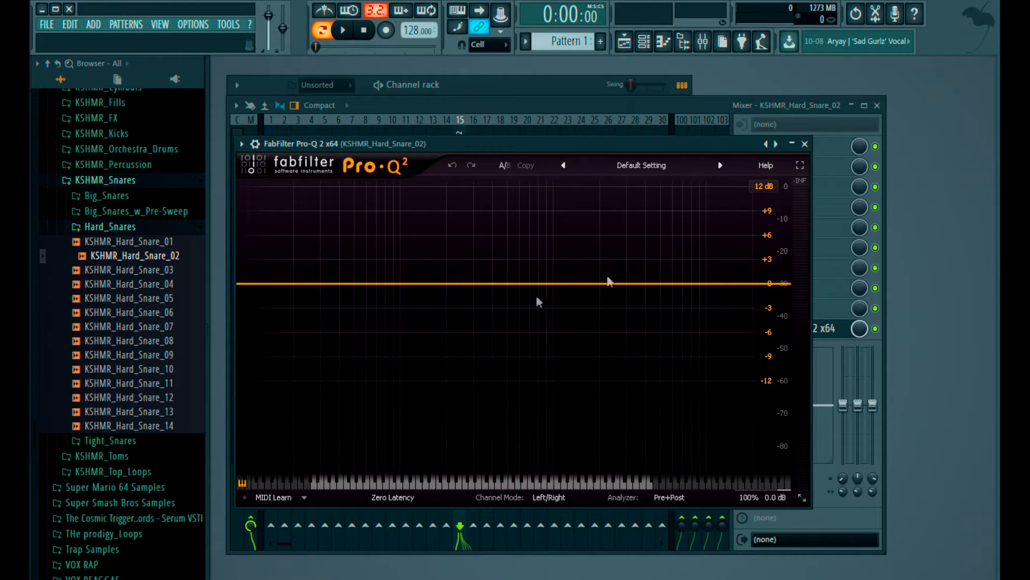
click(358, 284)
right_click(358, 284)
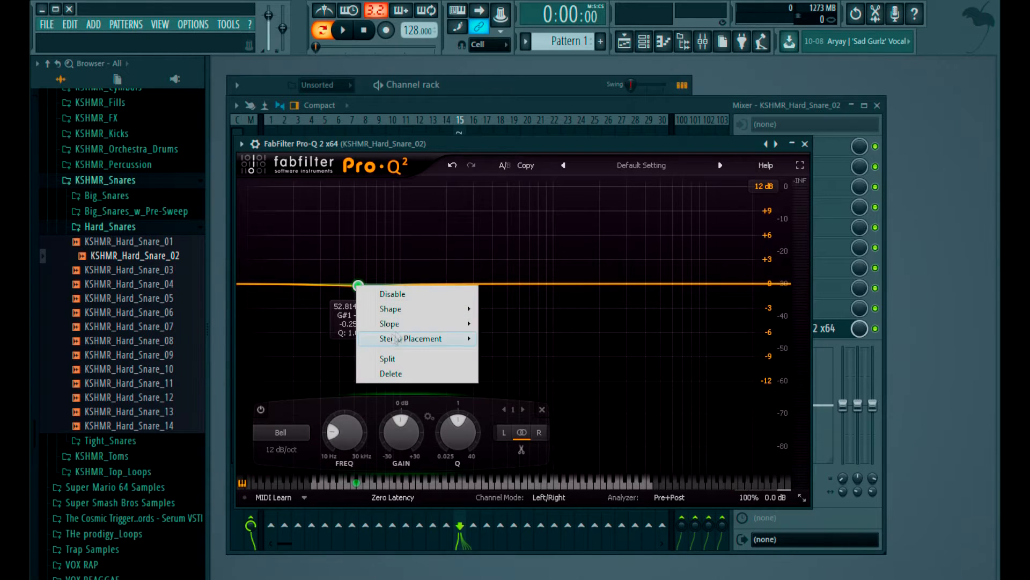
mouse_move(419, 309)
click(520, 338)
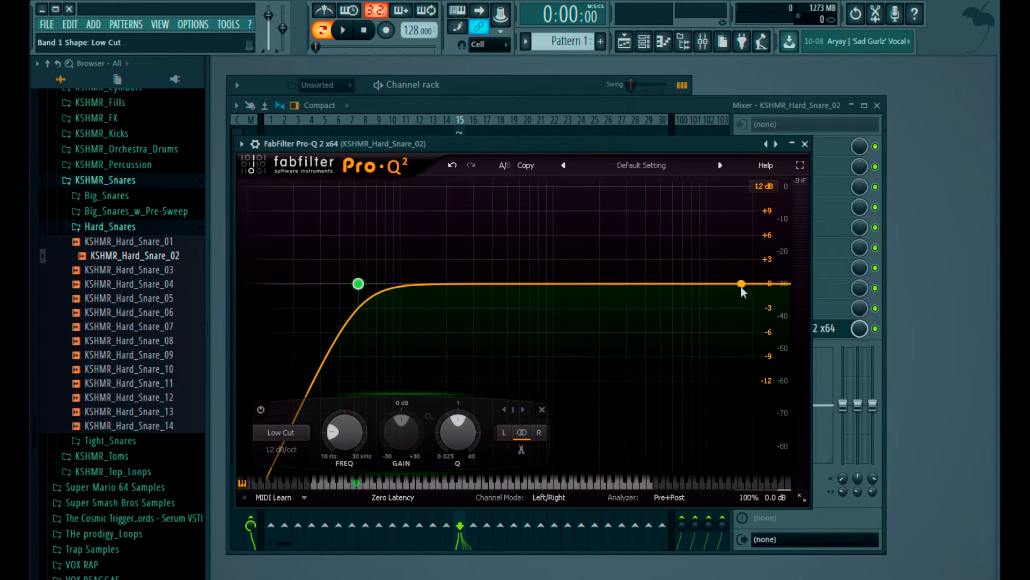
- Add a High Cut band with a 96 dB/oct slope at about 26.8 kHz in the snare's EQ
click(760, 284)
right_click(760, 284)
mouse_move(800, 323)
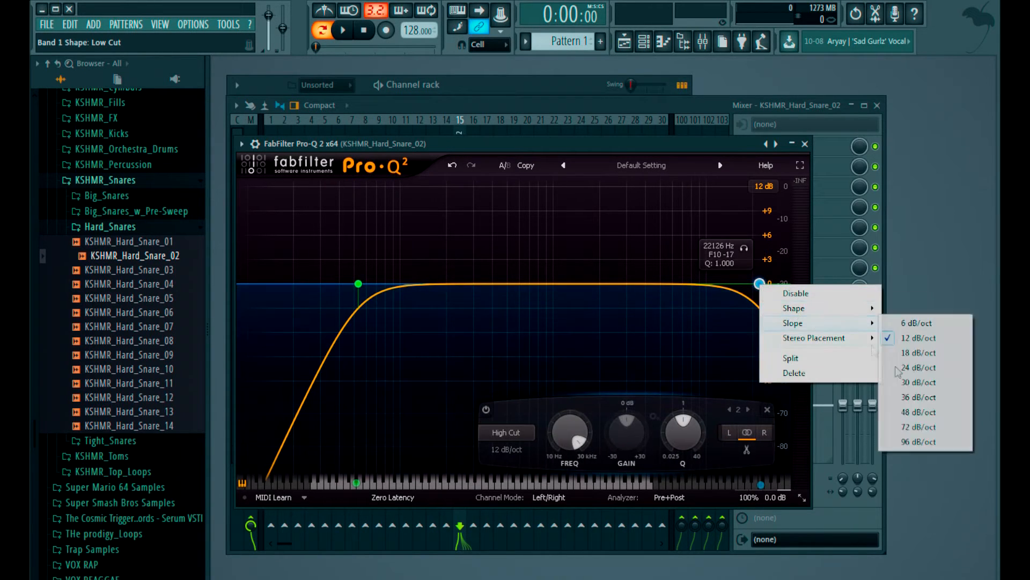
click(916, 442)
drag(759, 283, 772, 283)
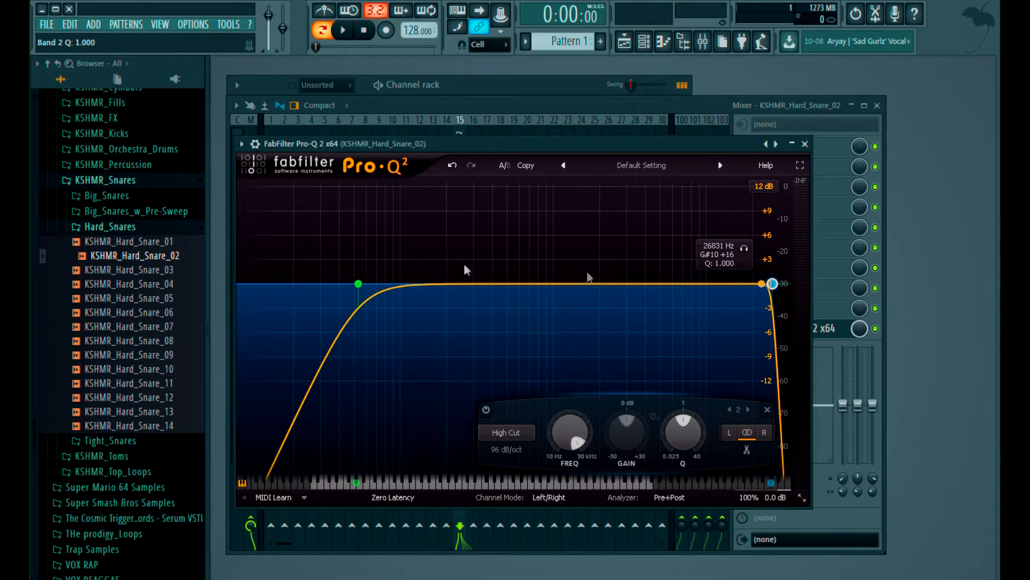
- Set the low-cut band's slope to 96 dB/oct and raise its frequency to about 102 Hz
right_click(358, 283)
mouse_move(413, 321)
click(518, 443)
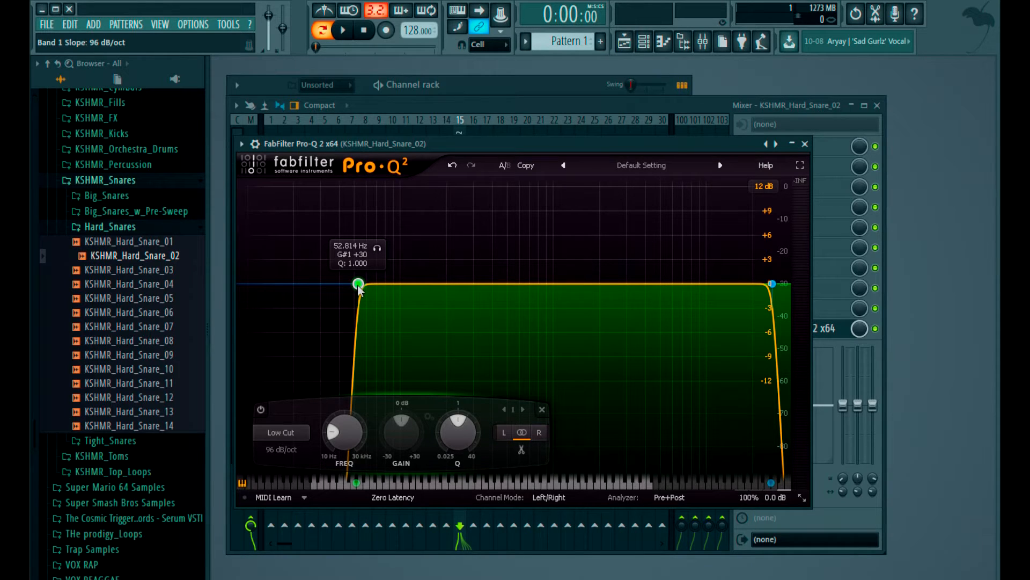
drag(358, 284, 404, 285)
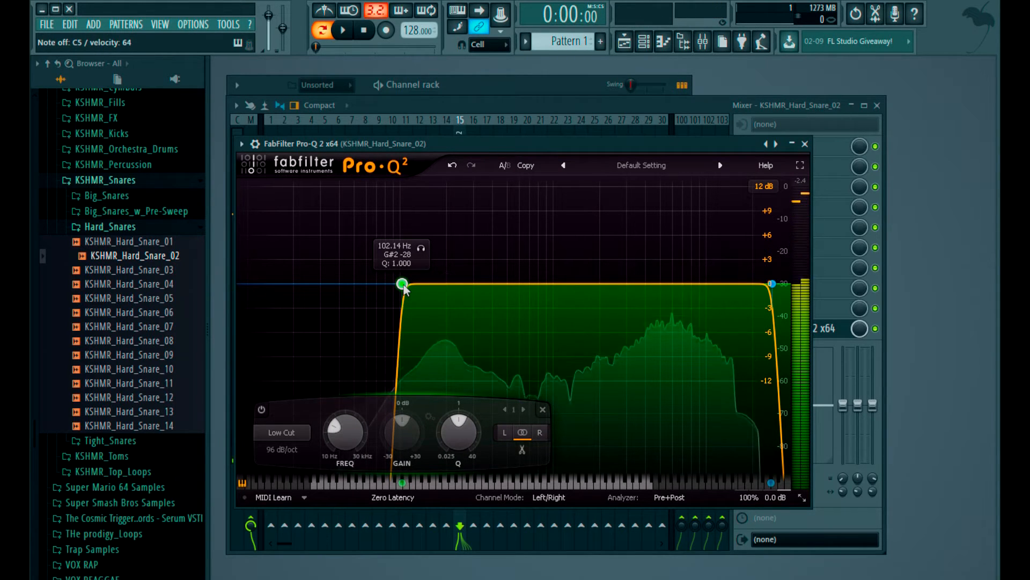
- Add a bell boost of about +3.5 dB near 214 Hz and set the EQ display range to 30 dB
drag(452, 278, 454, 264)
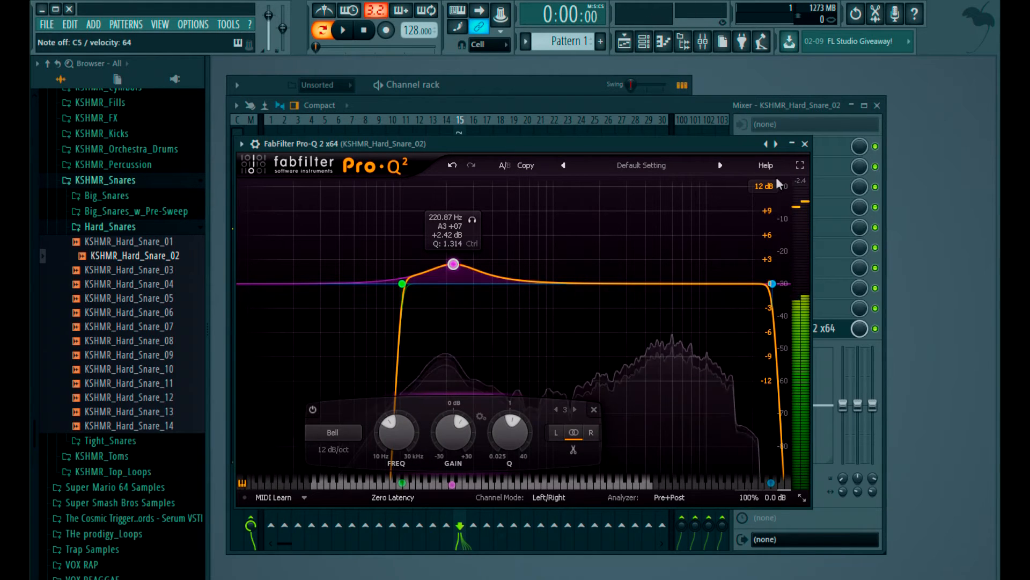
click(763, 186)
click(765, 252)
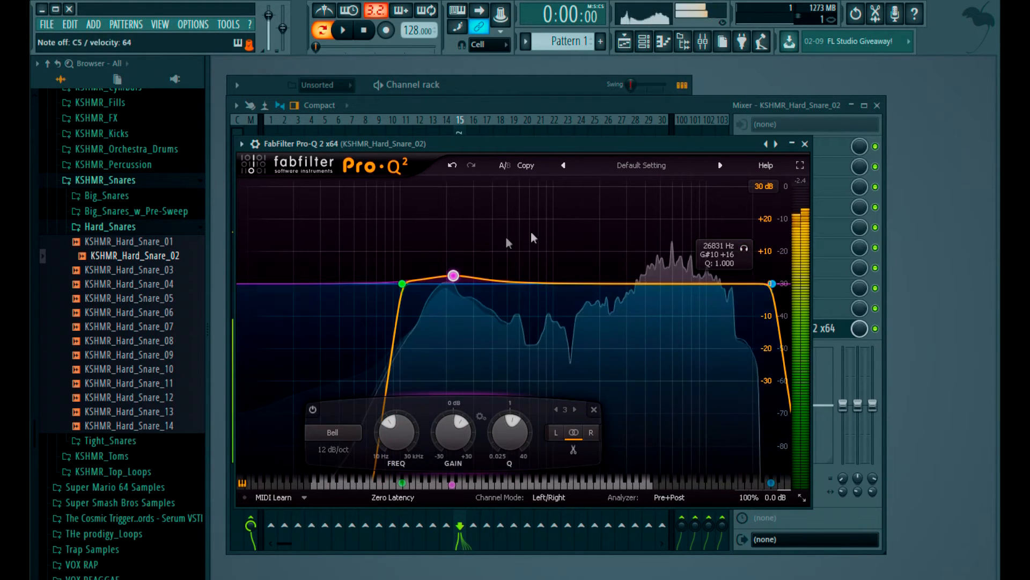
mouse_move(454, 276)
mouse_down()
mouse_move(462, 259)
mouse_move(454, 275)
mouse_up()
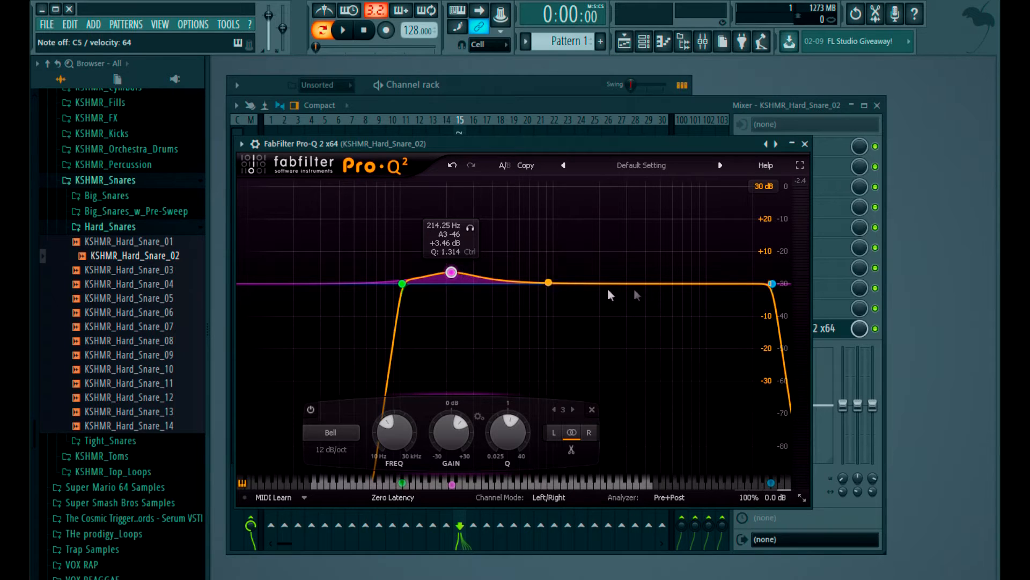
- Add a gentle high-frequency bell boost and a bell cut of about -6.25 dB near 615 Hz with a Q of about 1.465
mouse_move(669, 284)
mouse_down()
mouse_move(661, 268)
mouse_move(670, 278)
mouse_up()
mouse_move(592, 280)
mouse_down()
mouse_move(589, 271)
mouse_move(599, 278)
mouse_up()
drag(670, 278, 698, 276)
drag(599, 278, 522, 305)
scroll(522, 305, down, 3)
scroll(522, 305, up, 10)
scroll(522, 305, down, 4)
scroll(522, 306, down, 4)
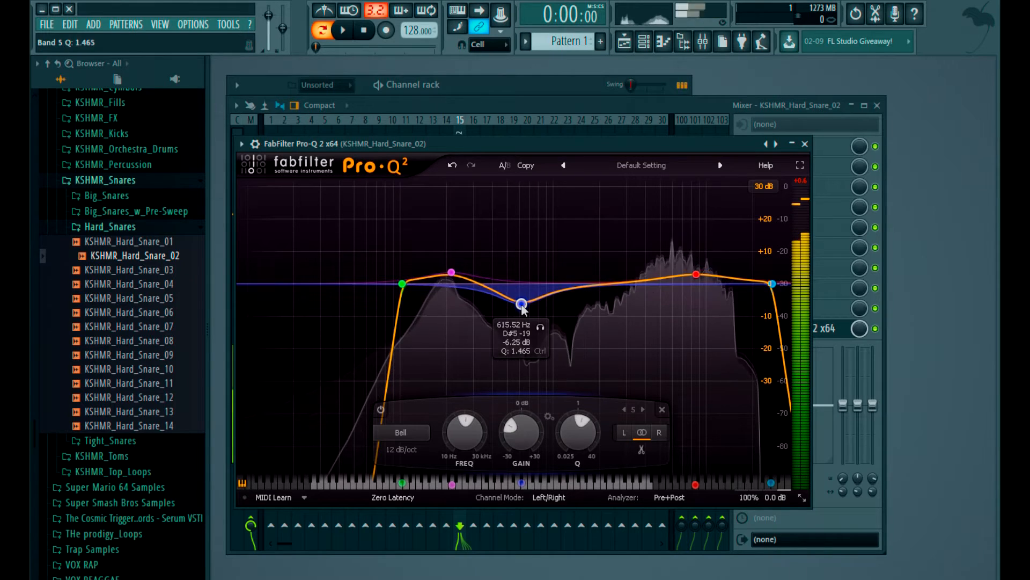
- Deepen the mid-frequency bell cut to about -11 dB near 603 Hz and return to the mixer
drag(522, 306, 523, 295)
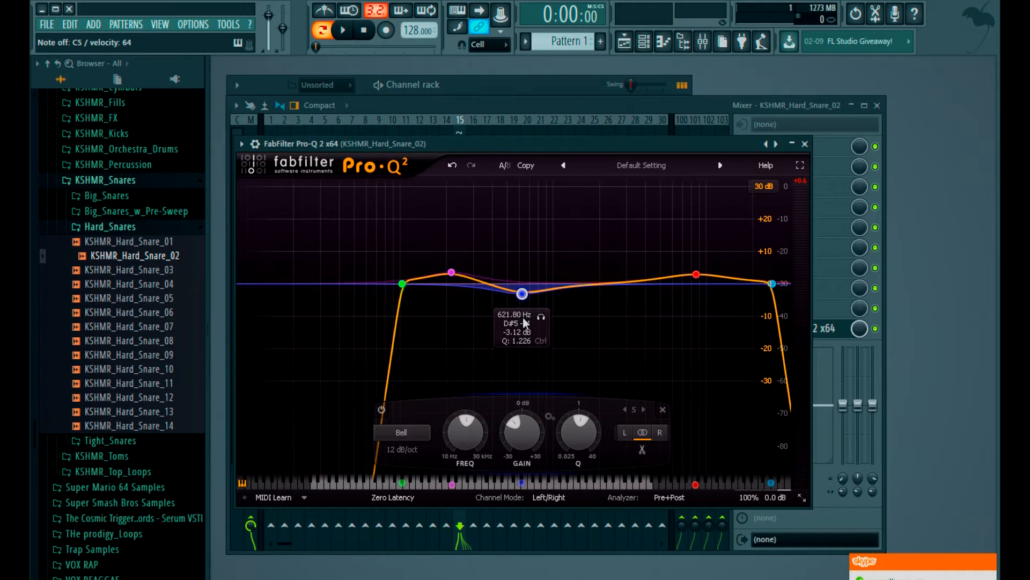
drag(524, 302, 520, 321)
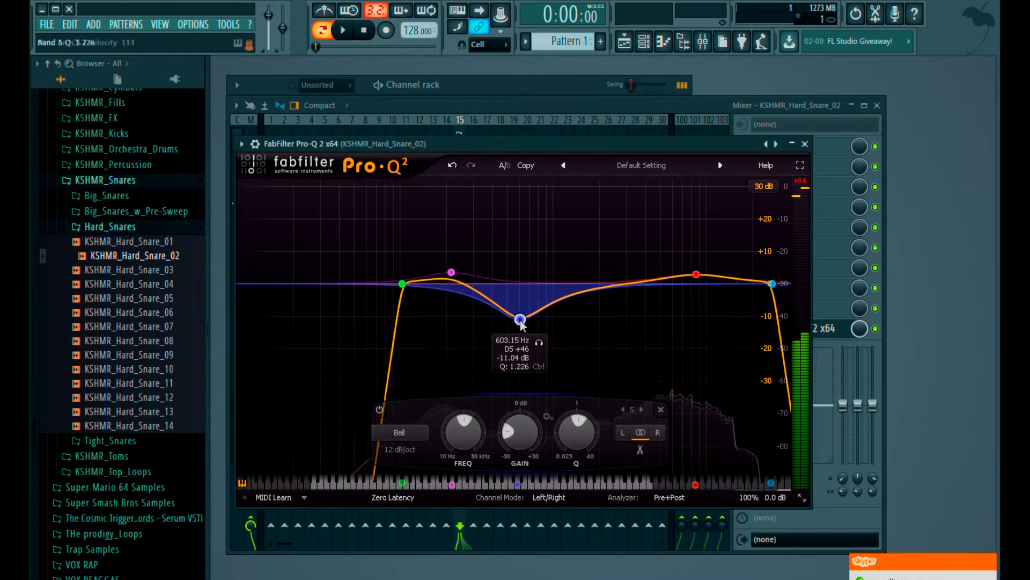
click(594, 109)
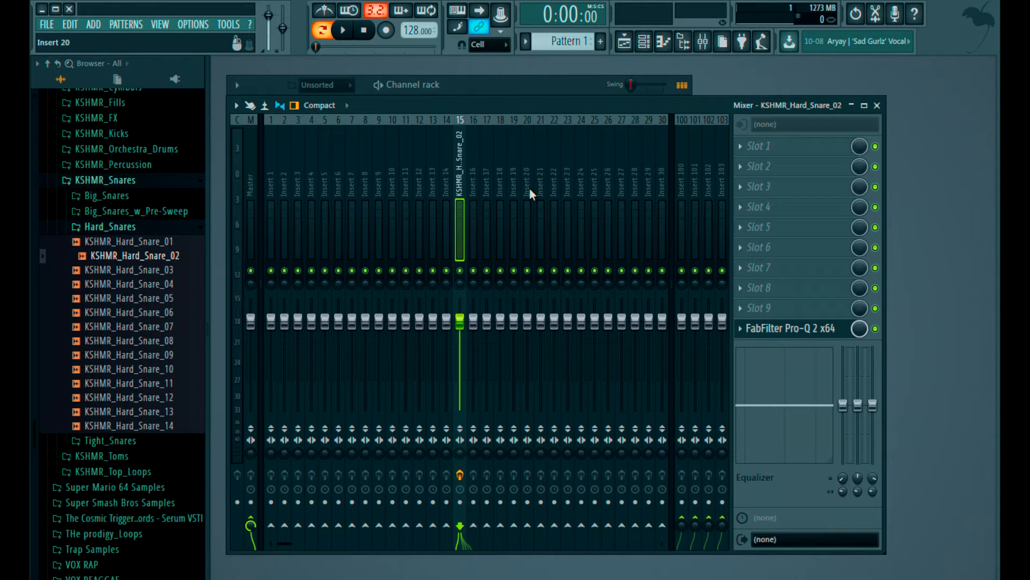
- Send the snare track to mixer track Insert 100 and select that send track
click(680, 525)
click(685, 182)
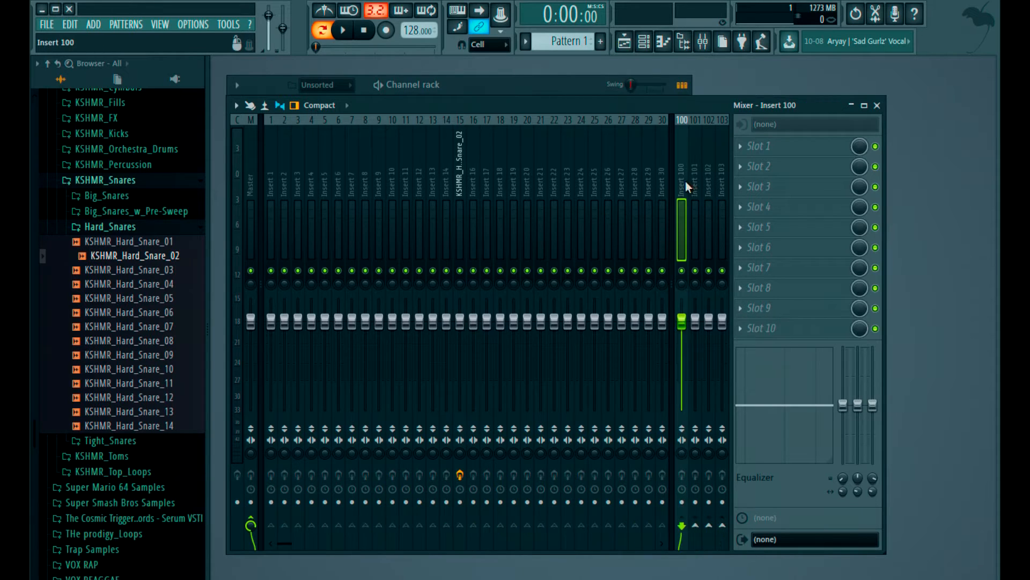
- Load Fruity Reeverb 2 in slot 4 of Insert 100, lowering its dry level to minimum and raising its wet level
click(758, 205)
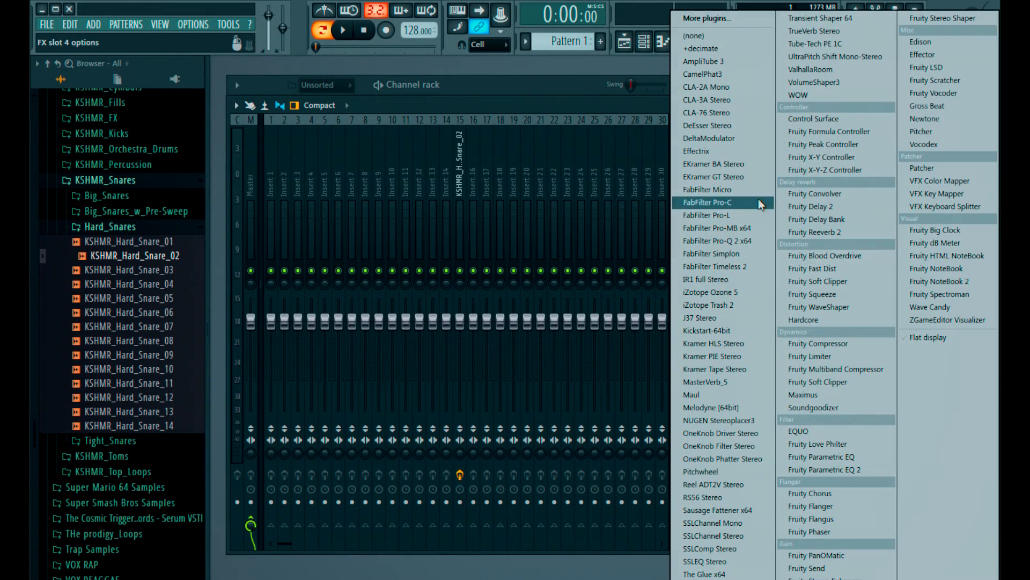
click(810, 231)
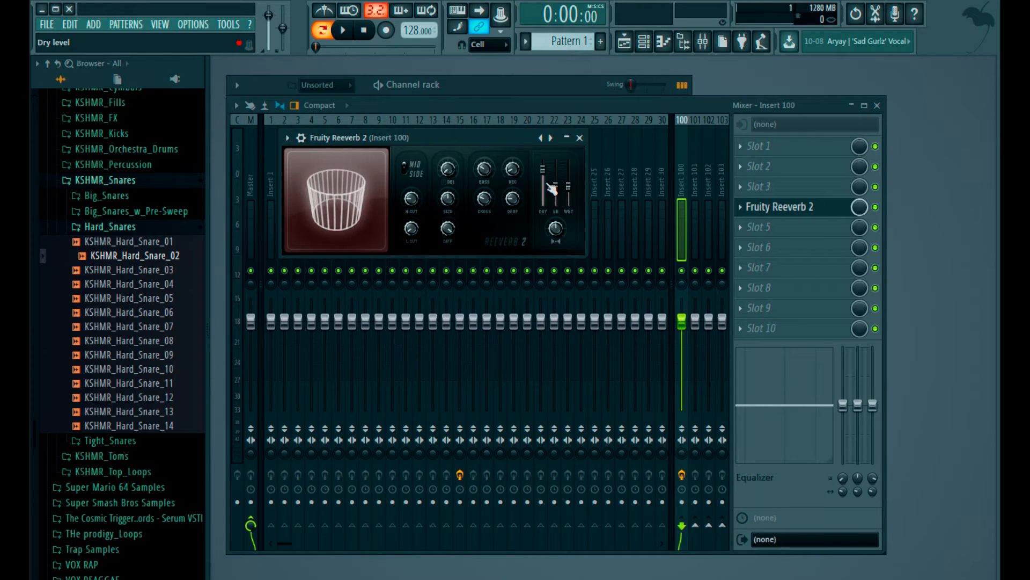
drag(542, 170, 546, 208)
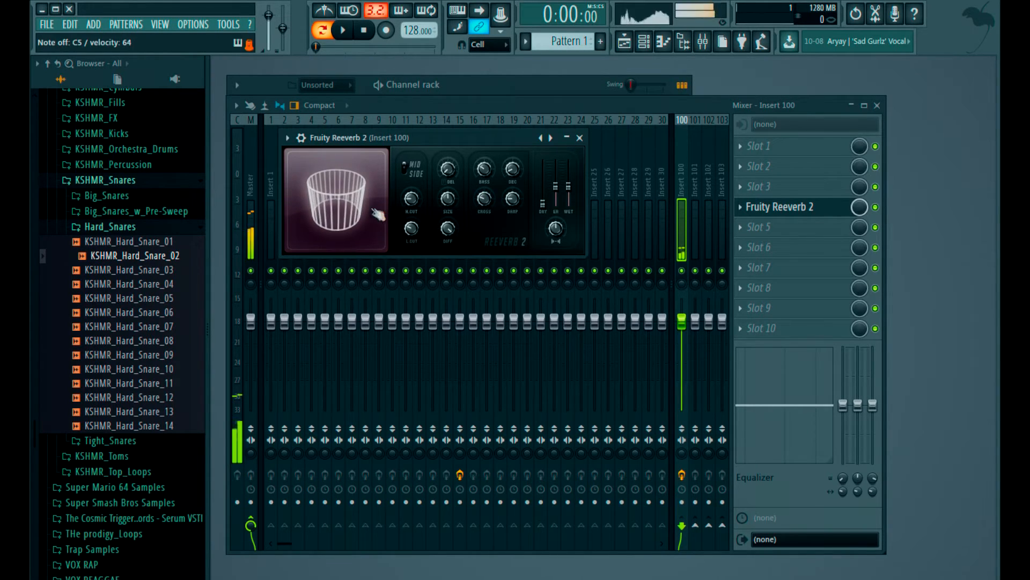
drag(569, 202, 513, 166)
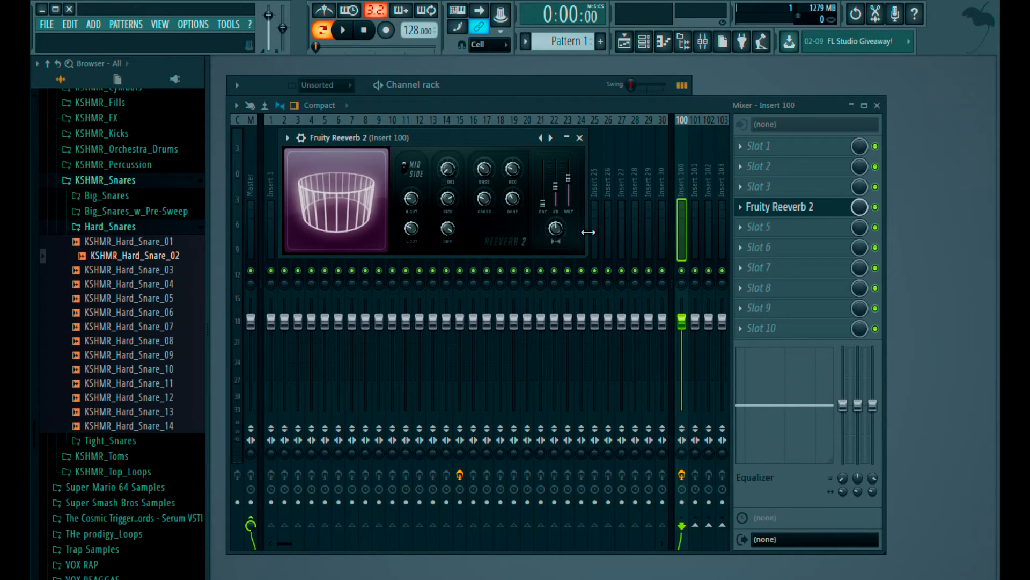
- Load FabFilter Pro-Q 2 x64 in slot 6 of Insert 100 and apply the LOW + HIGH CUT preset
click(758, 243)
click(732, 243)
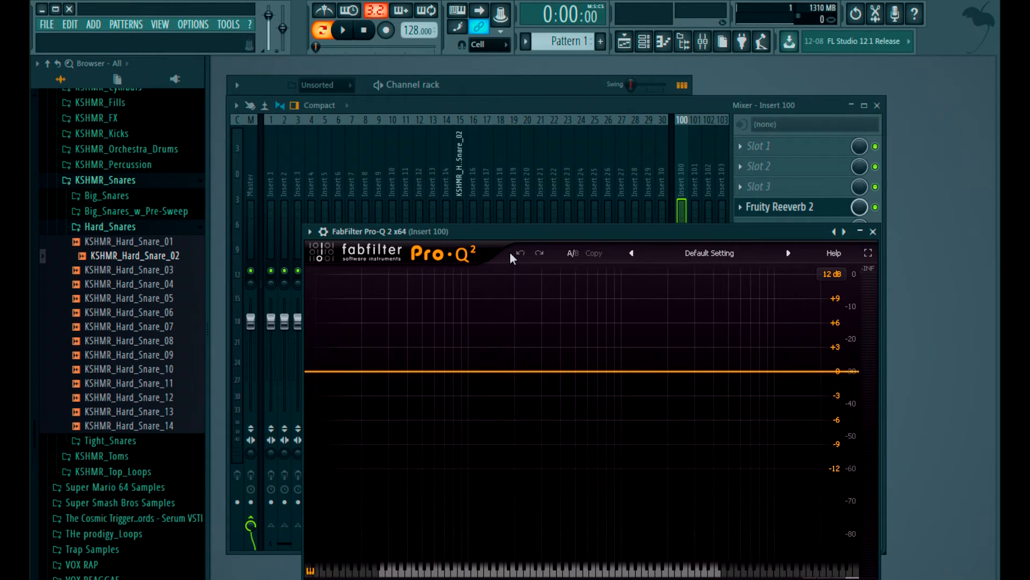
drag(490, 253, 415, 305)
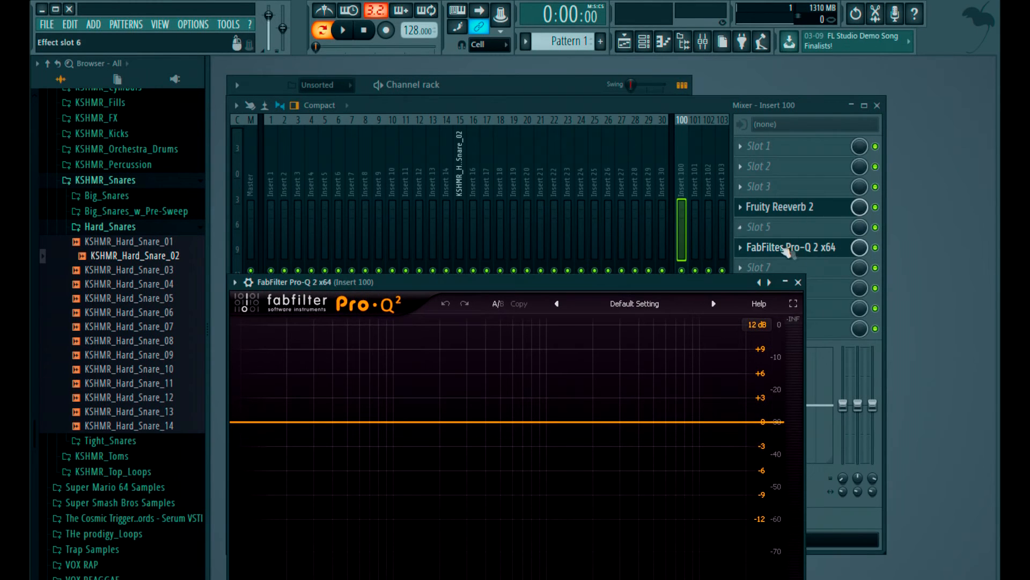
drag(498, 283, 500, 176)
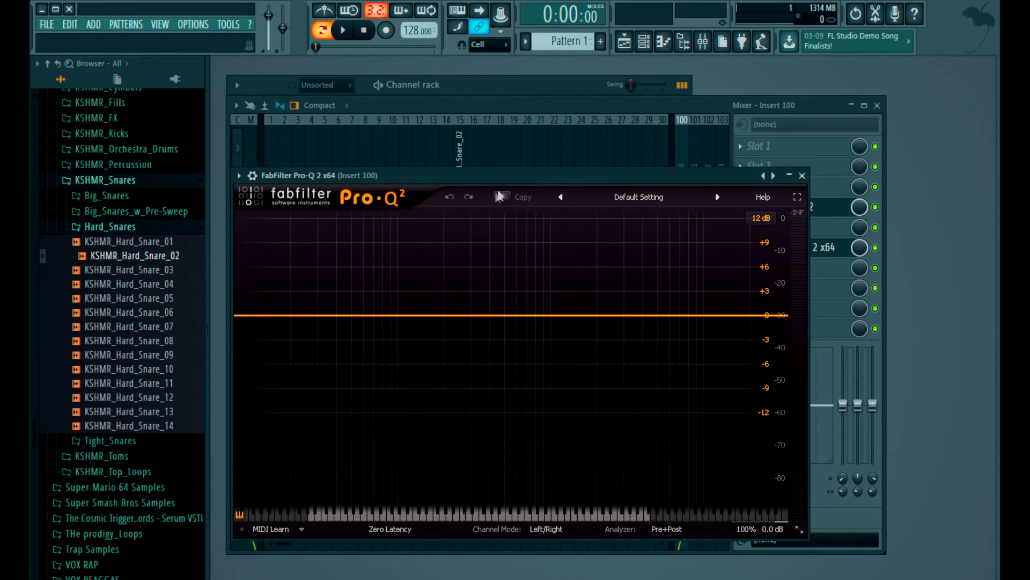
click(637, 203)
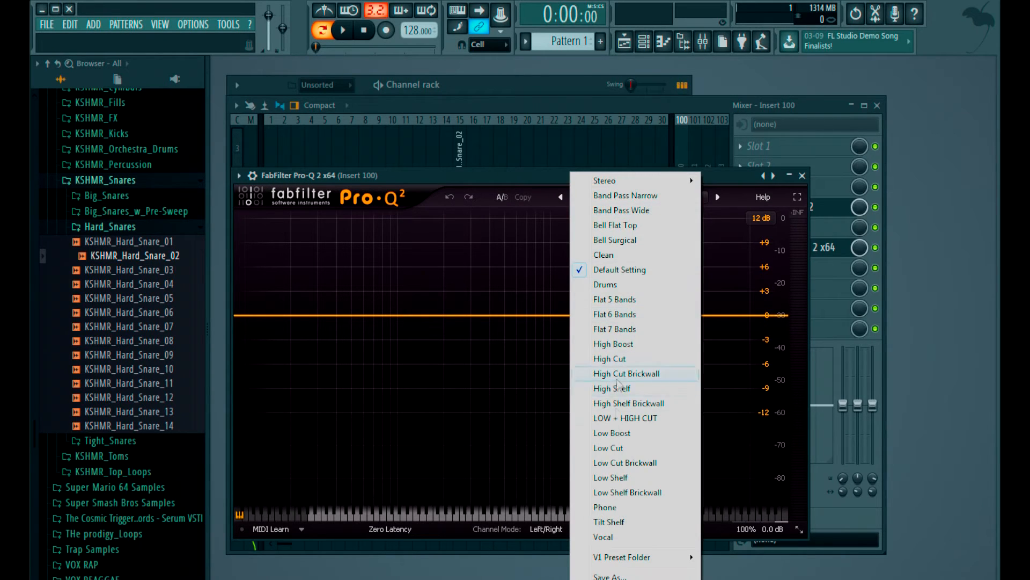
click(628, 415)
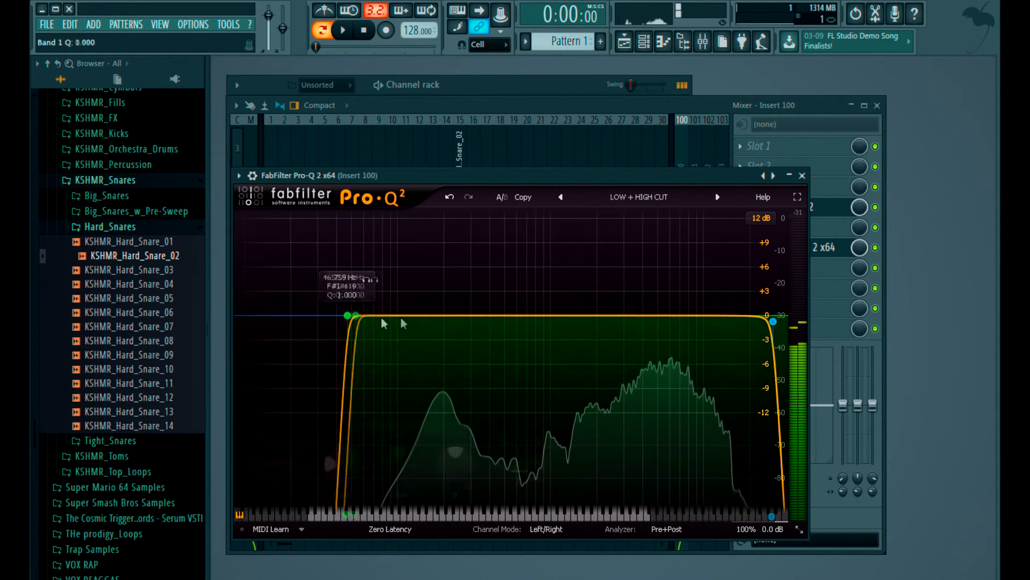
- Raise the reverb EQ's low-cut frequency and add a bell boost of about +1.5 dB near 3028 Hz
drag(348, 316, 442, 316)
mouse_move(628, 315)
mouse_down()
mouse_move(628, 295)
mouse_move(626, 305)
mouse_up()
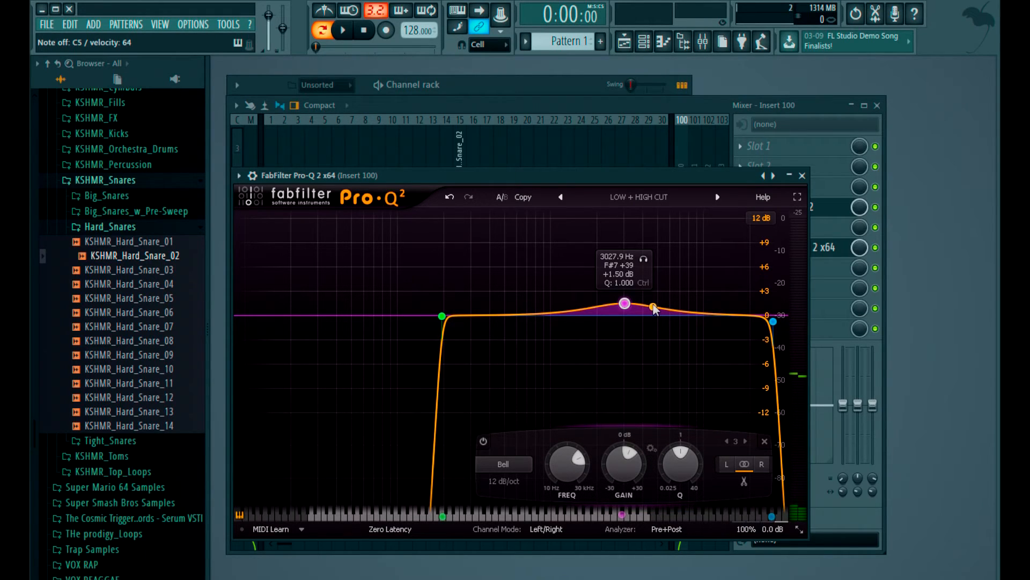
click(575, 117)
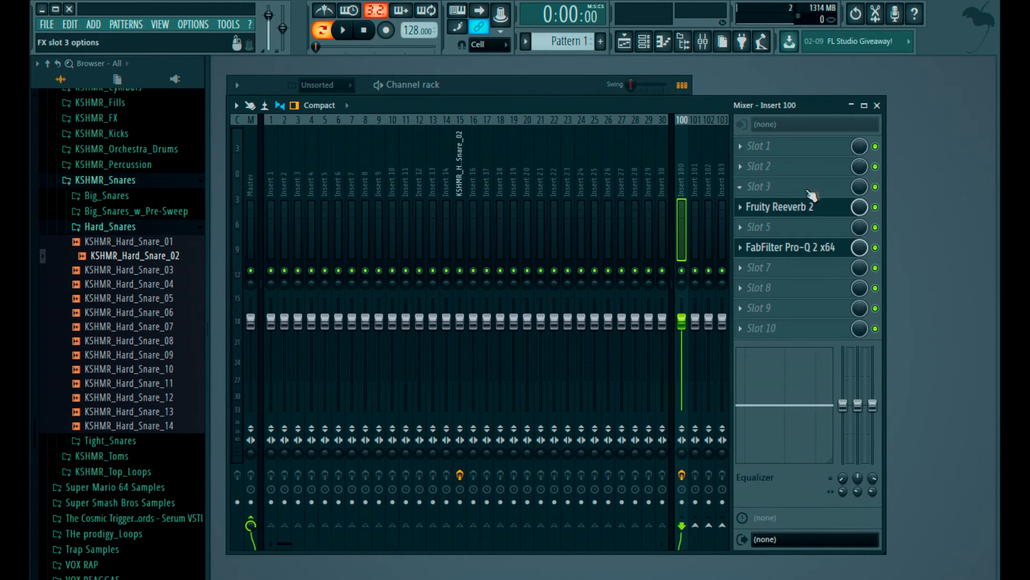
- Load SSLChannel Stereo in slot 5 of Insert 100, between the reverb and the EQ, and reposition its window for full view
click(749, 228)
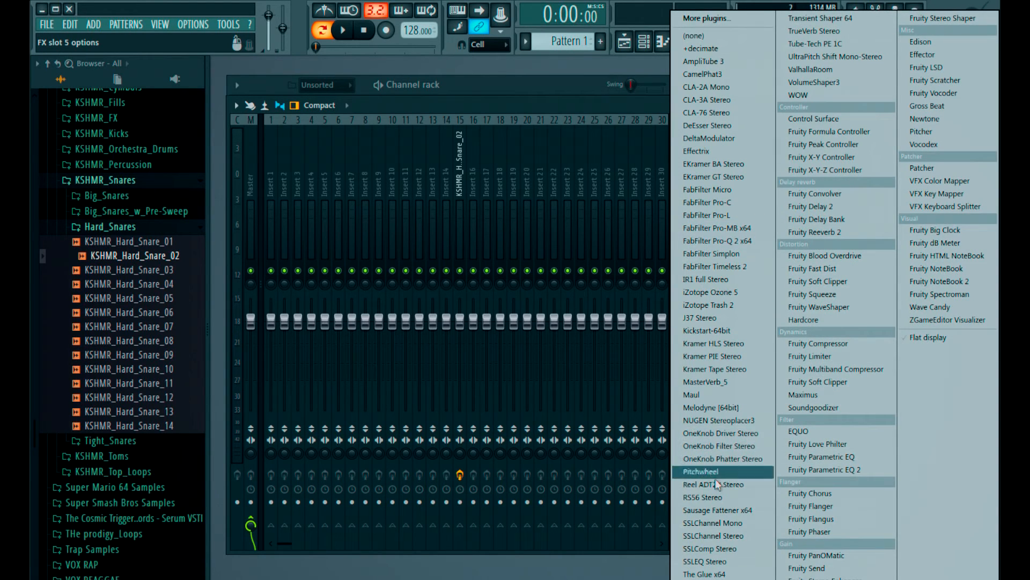
click(713, 535)
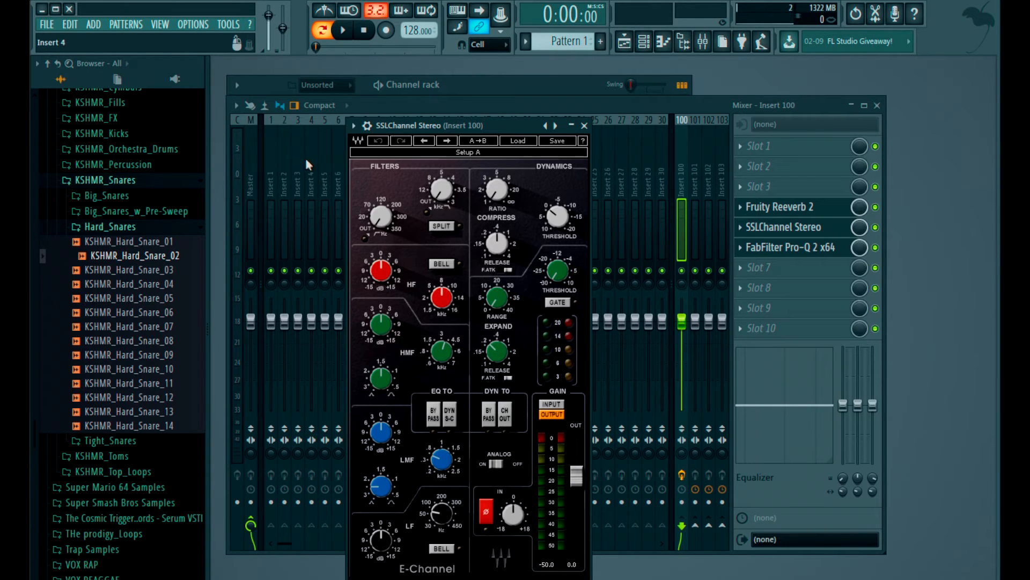
drag(418, 126, 447, 54)
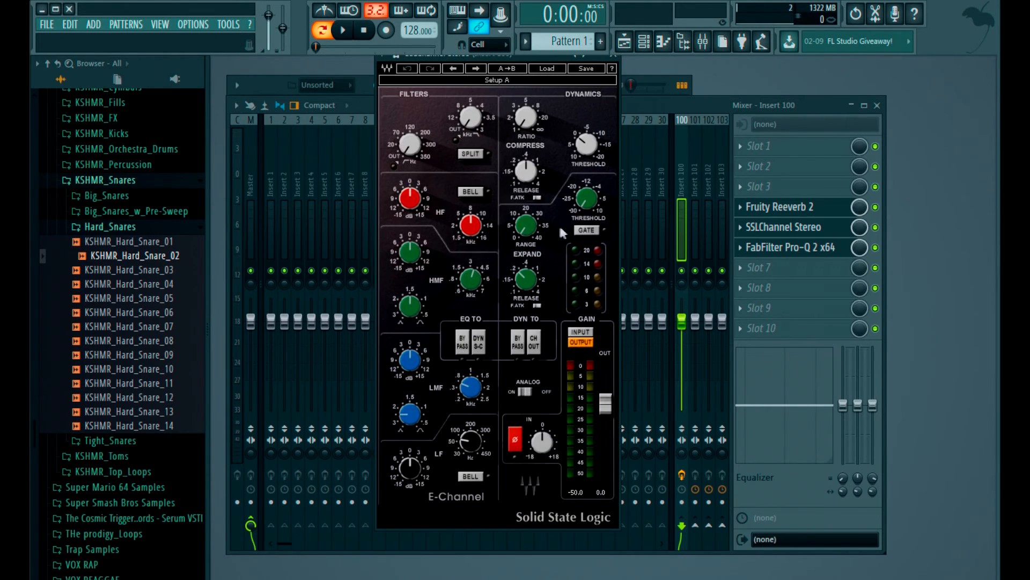
- Enable the SSL channel's gate and shape it with a raised threshold and an expander range of 0.56
click(587, 230)
mouse_move(589, 201)
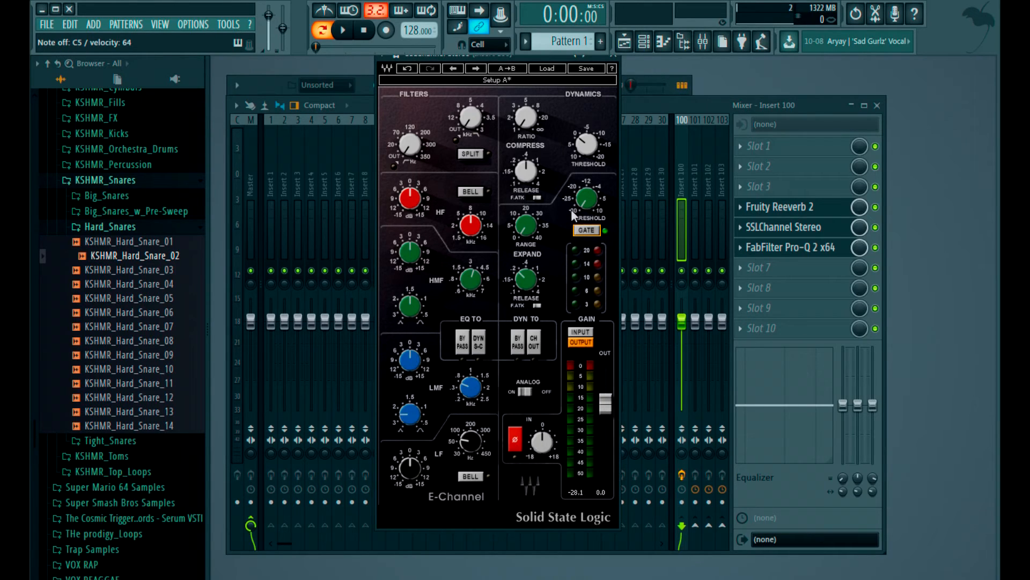
drag(580, 206, 587, 204)
drag(531, 229, 529, 217)
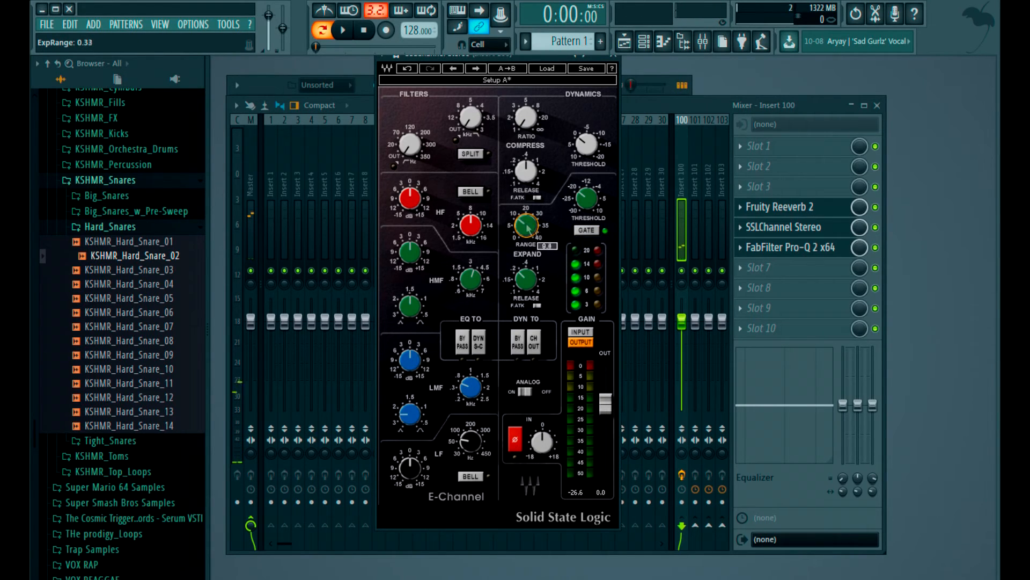
drag(527, 285, 530, 283)
drag(527, 227, 525, 231)
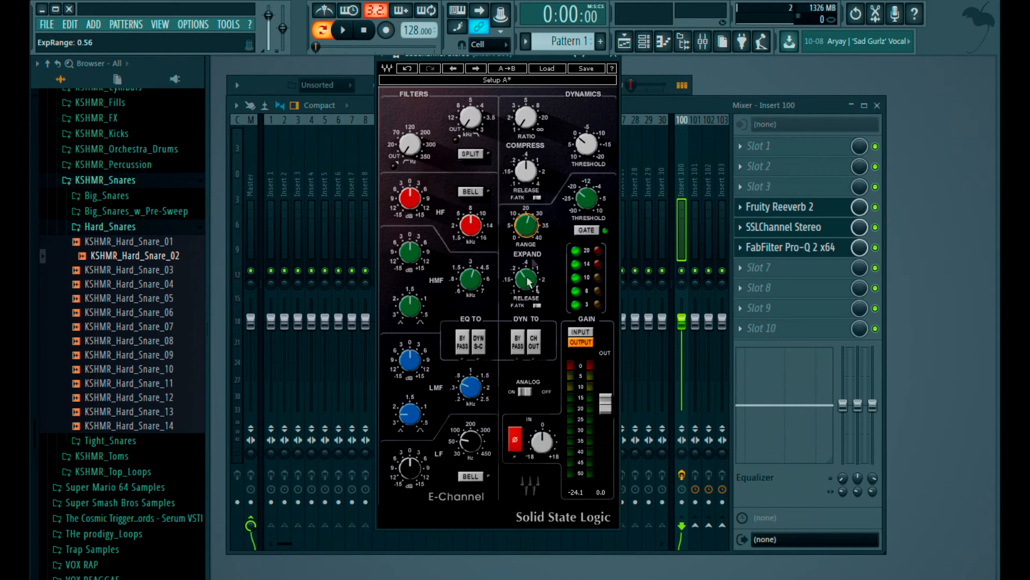
- Try an expander release of 0.82 on the SSL channel together with a gate threshold of about -5.1
mouse_move(527, 228)
mouse_move(518, 280)
mouse_move(527, 280)
mouse_down()
mouse_move(526, 247)
mouse_move(523, 286)
mouse_up()
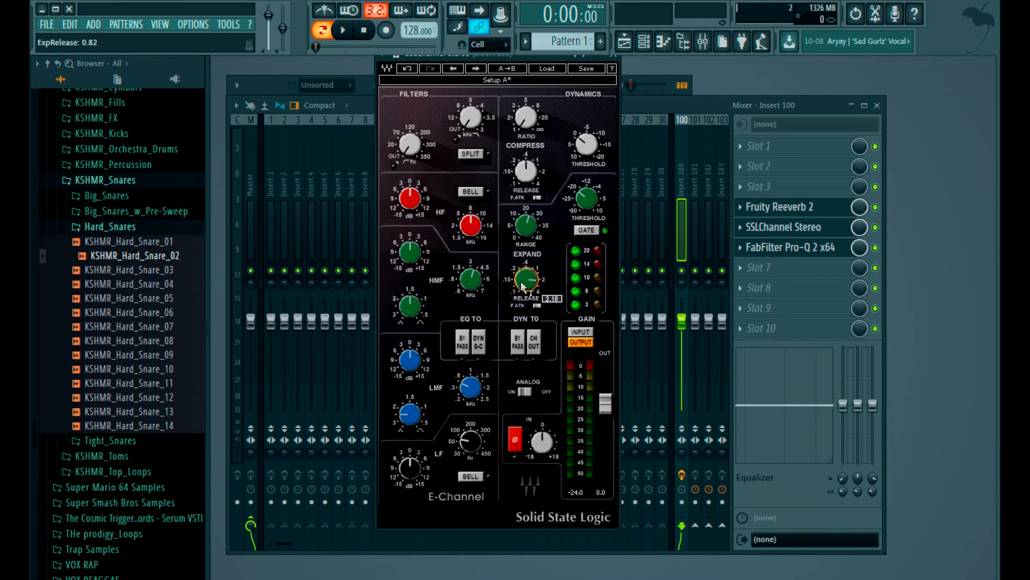
scroll(526, 282, down, 3)
mouse_move(589, 200)
mouse_down()
mouse_move(589, 177)
mouse_move(587, 196)
mouse_up()
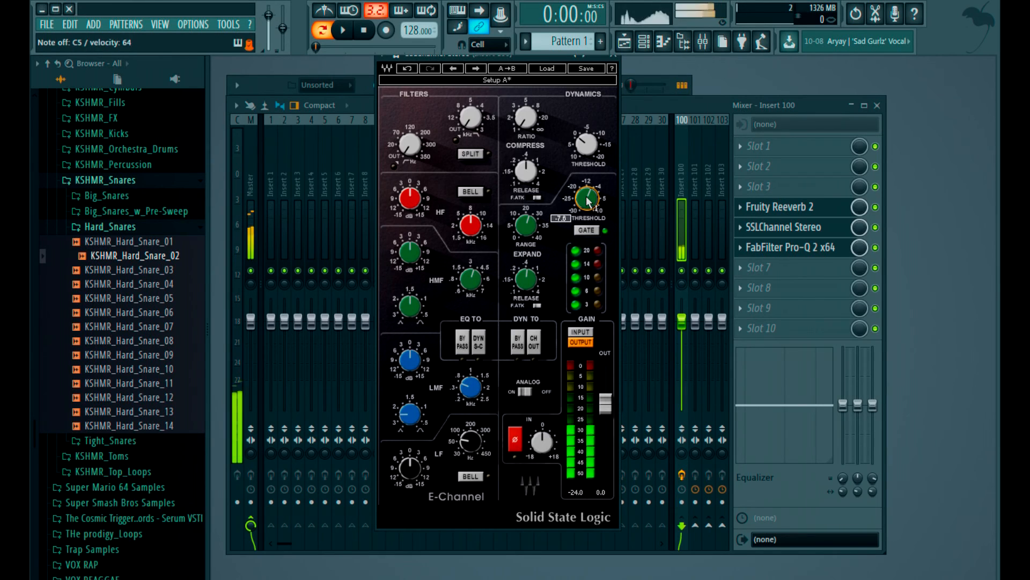
drag(587, 200, 588, 208)
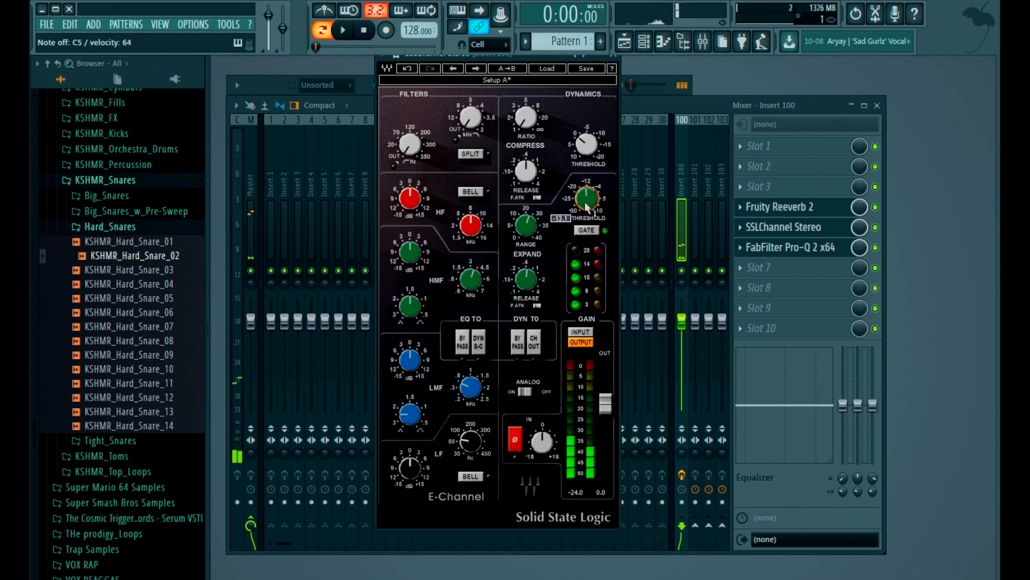
scroll(587, 207, up, 4)
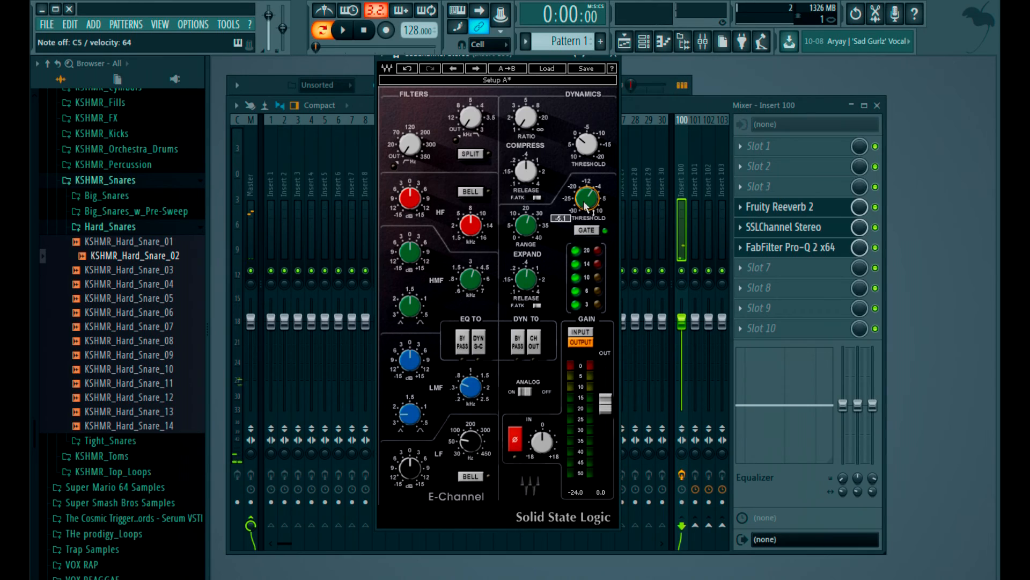
- Shorten the expander release, lower the gate threshold again and reduce the expander range to 0.45
drag(525, 279, 525, 282)
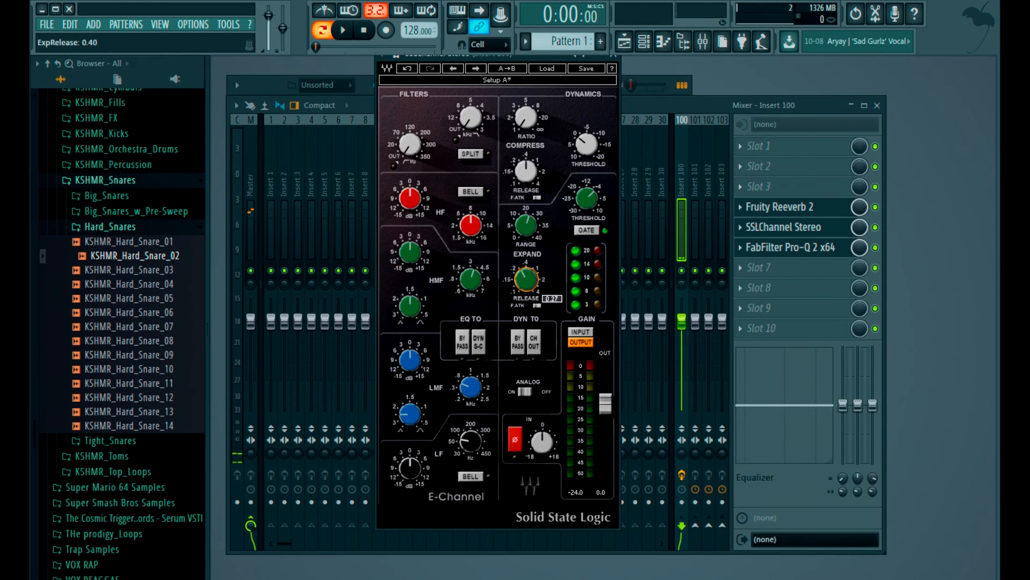
drag(587, 199, 587, 195)
mouse_move(525, 222)
mouse_down()
mouse_move(525, 247)
mouse_move(541, 228)
mouse_up()
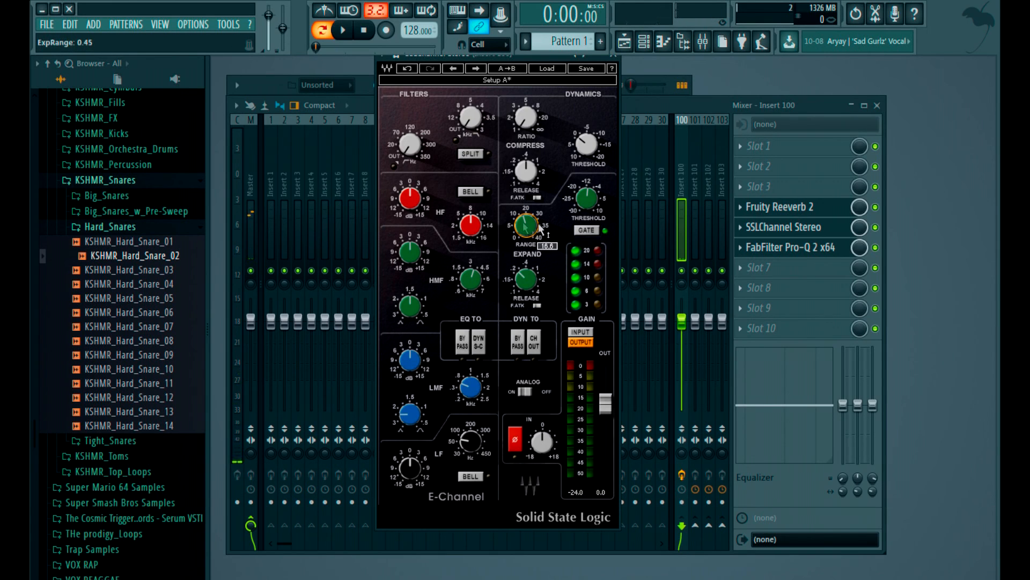
drag(523, 293, 525, 289)
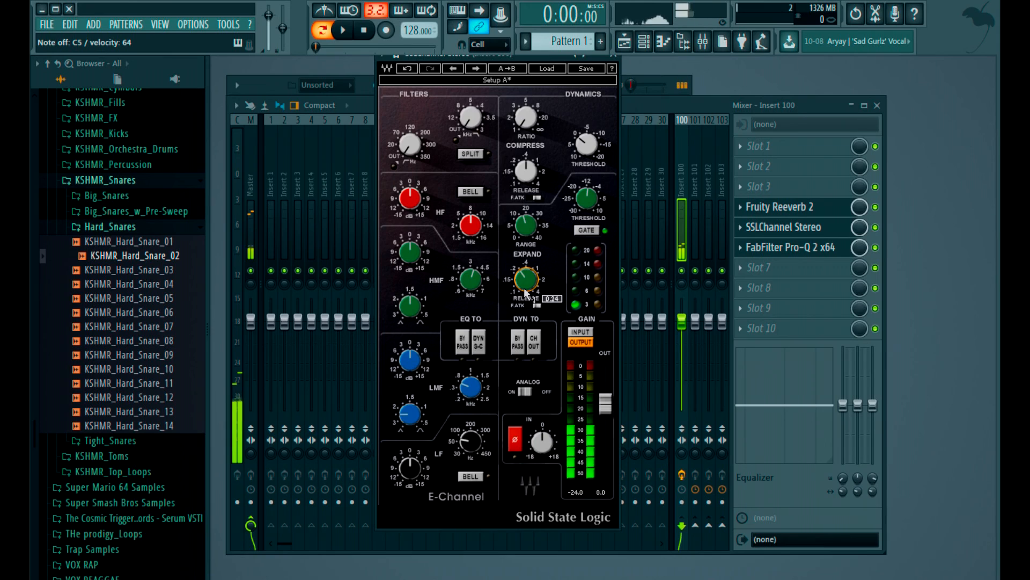